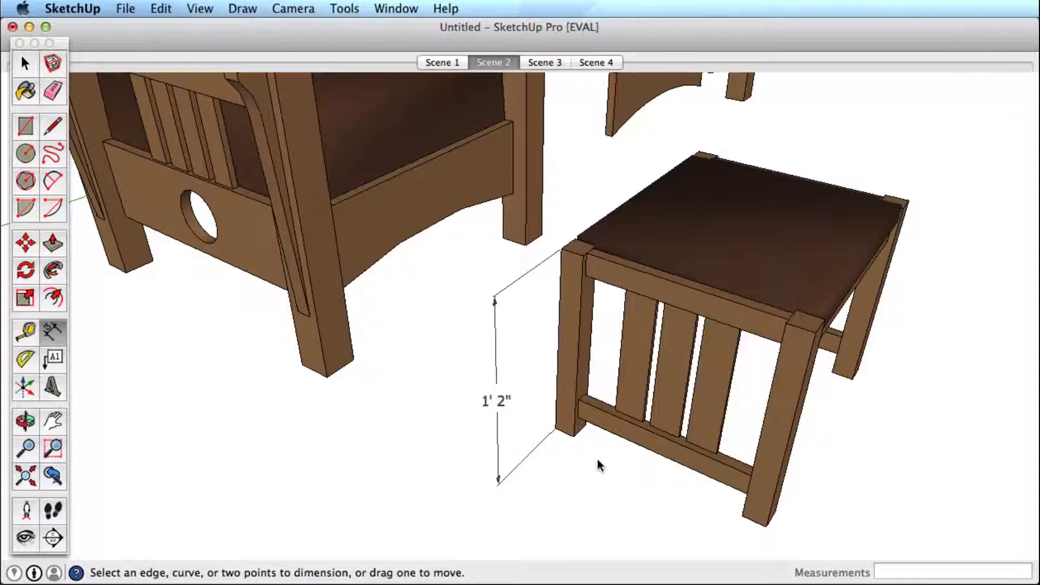
Step: Dimension the length of the footstool's lower slatted-side rail and place the dimension in front of it
click(623, 435)
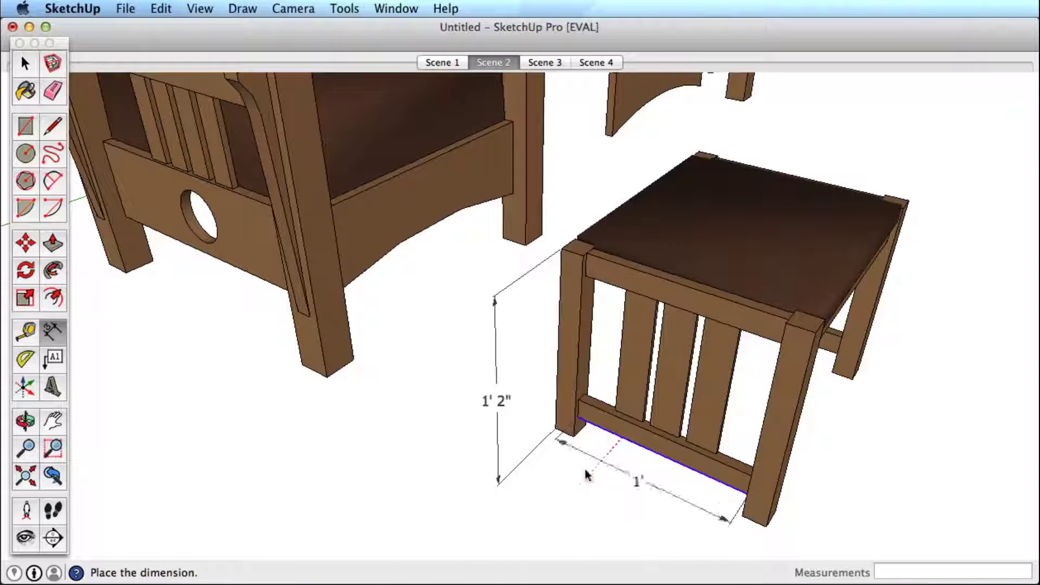
click(566, 494)
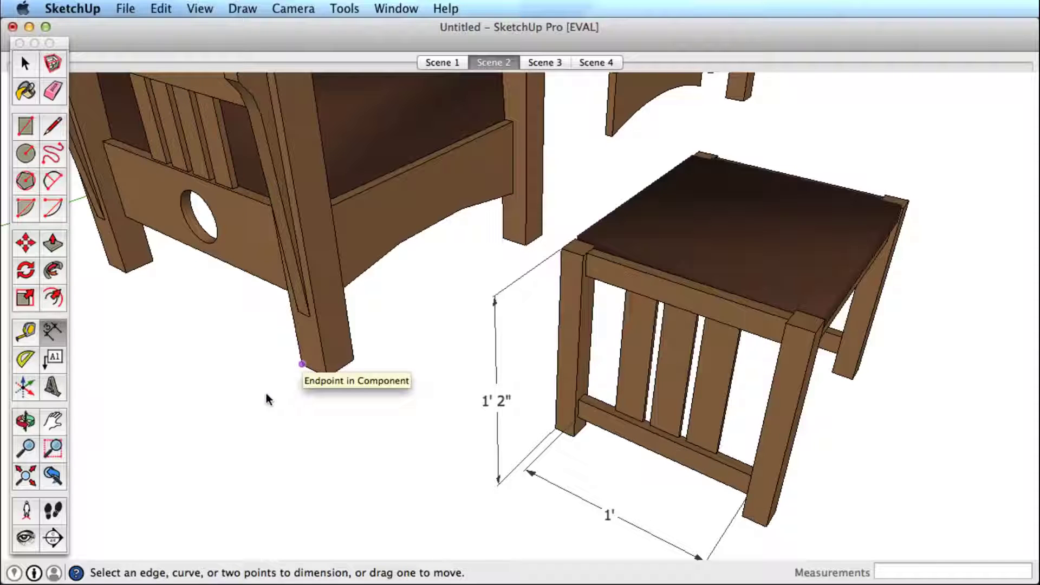
Step: Open the armchair's nearest leg component for editing, dimension the leg's vertical edge, and close the component
key(space)
double_click(329, 336)
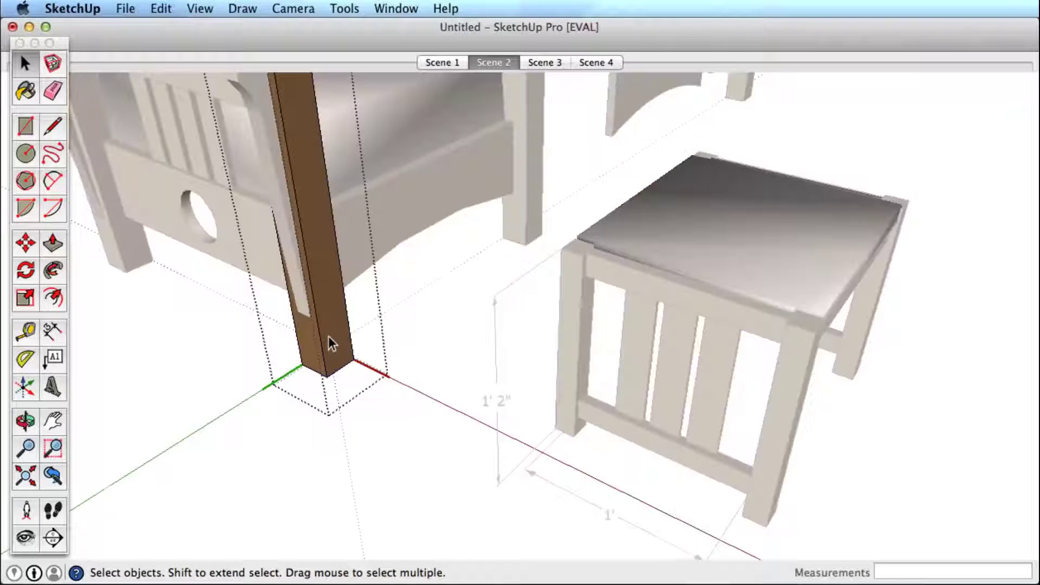
key(d)
click(325, 362)
click(269, 385)
key(space)
click(300, 457)
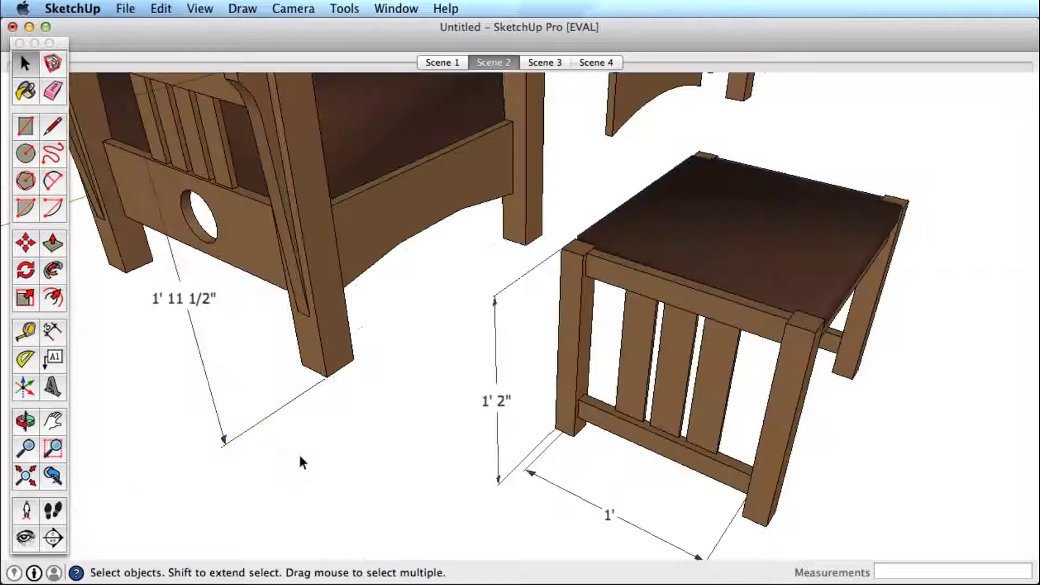
Step: In Scene 3, dimension the arched rail's length between opposite corners, placing the dimension below the rail
click(543, 62)
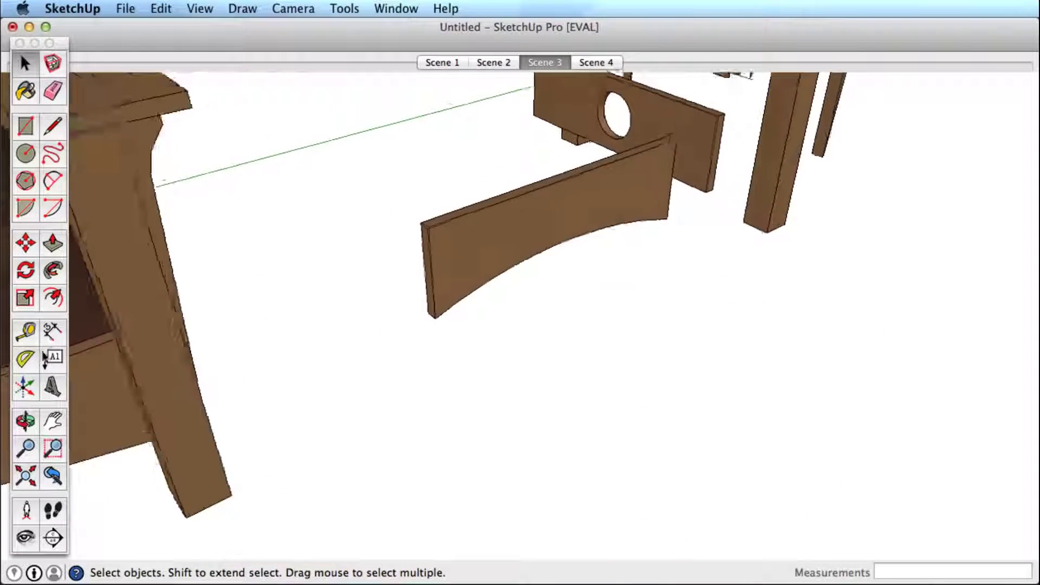
click(52, 330)
click(386, 355)
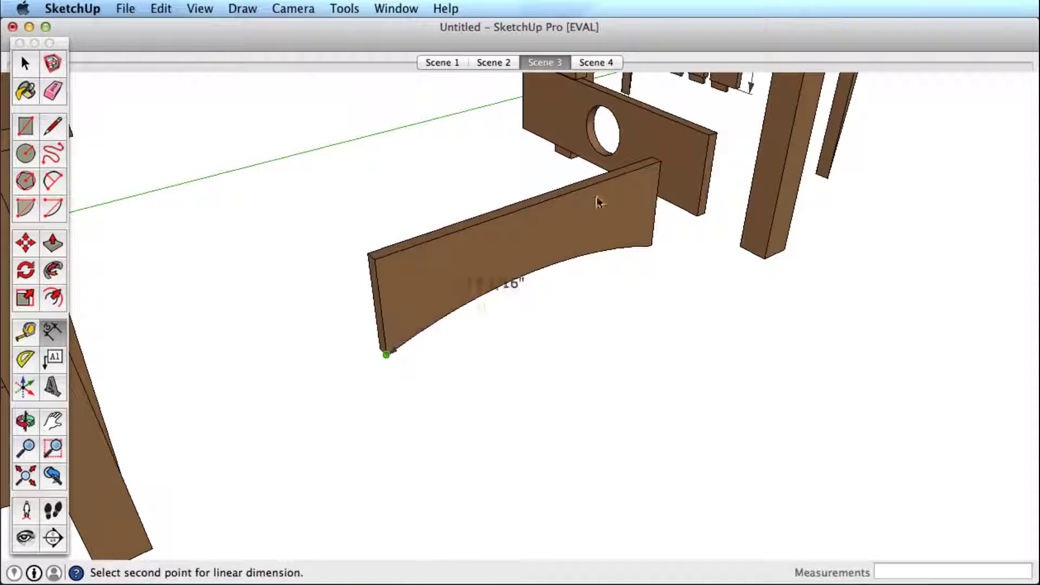
click(661, 162)
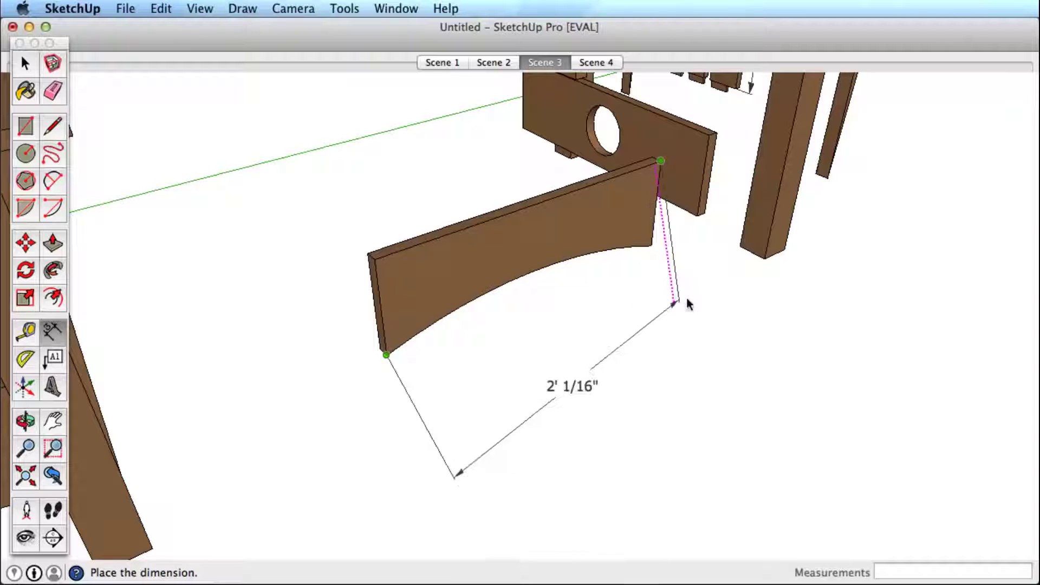
click(564, 337)
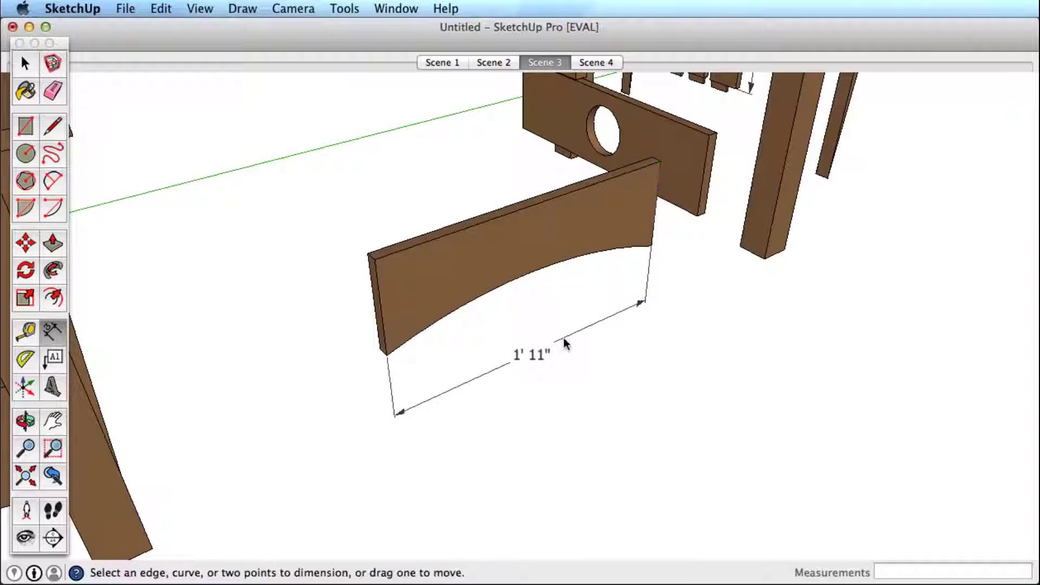
Step: Add a radius dimension to the rail's curved lower edge and a diameter dimension to the round hole behind it
click(508, 286)
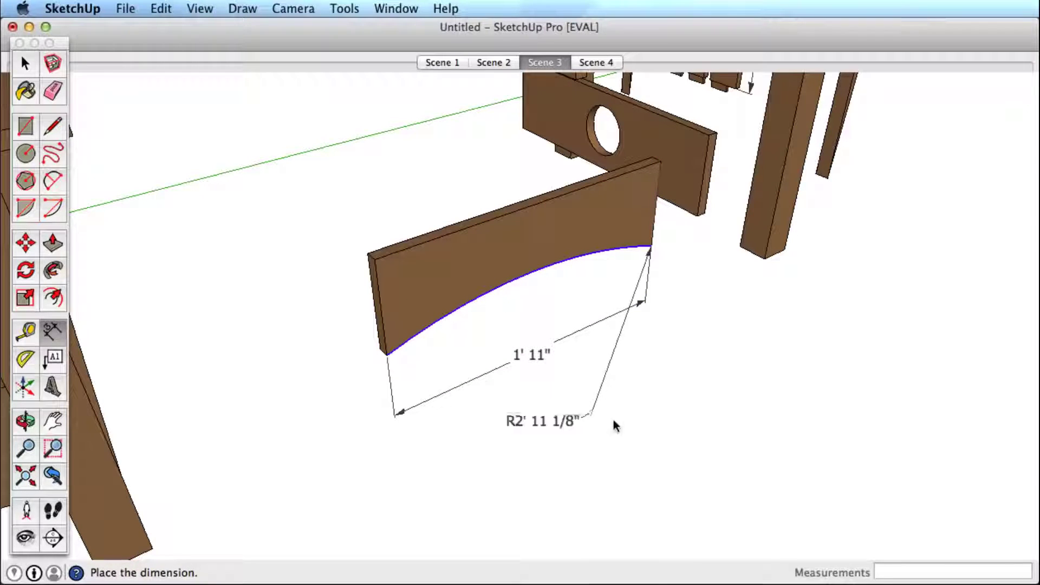
click(553, 449)
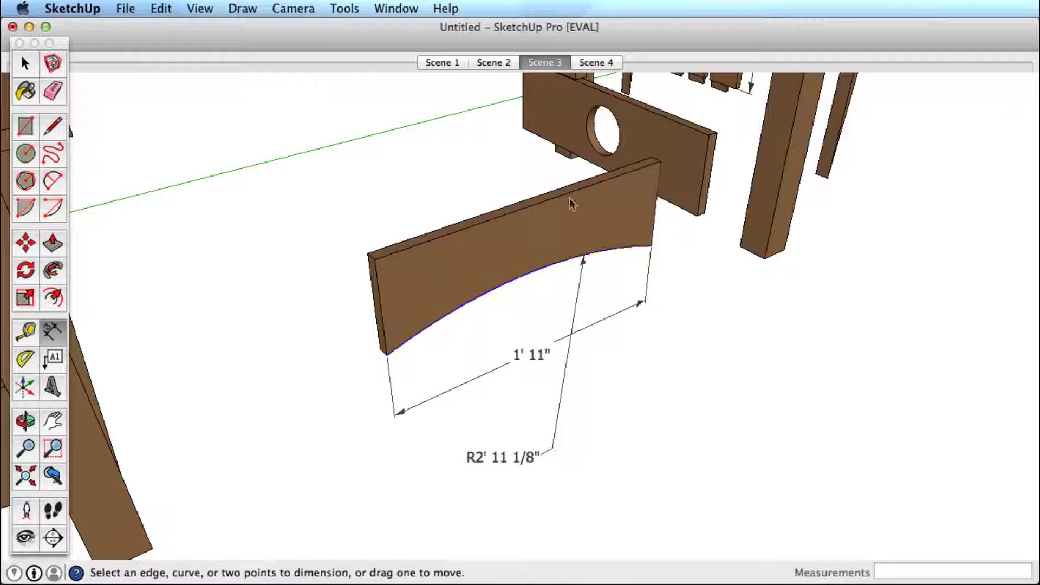
click(595, 151)
click(413, 204)
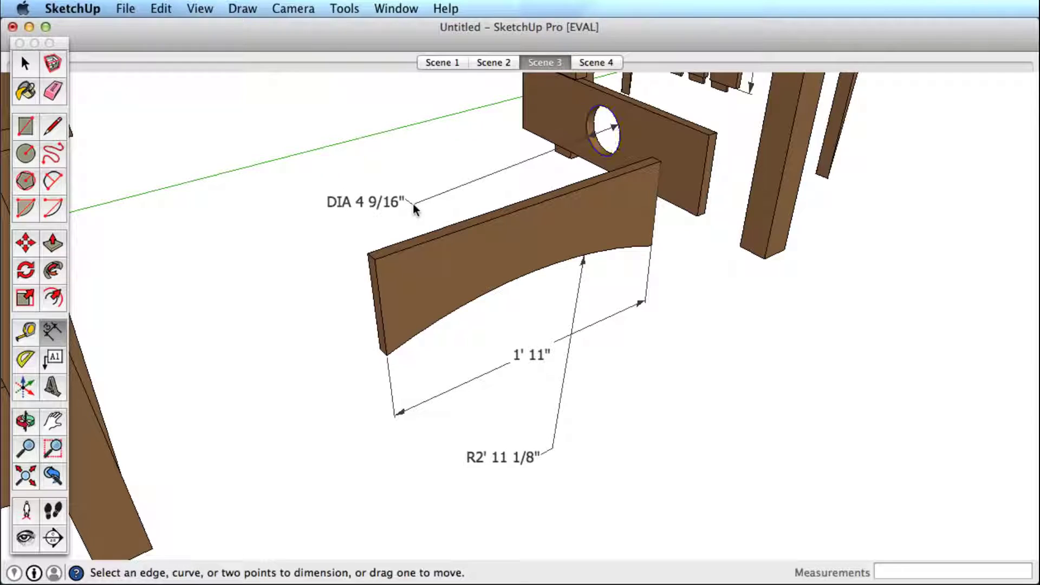
Step: In Scene 4, use Push/Pull to raise the widest slat's top shoulder face by 3/8"
click(606, 65)
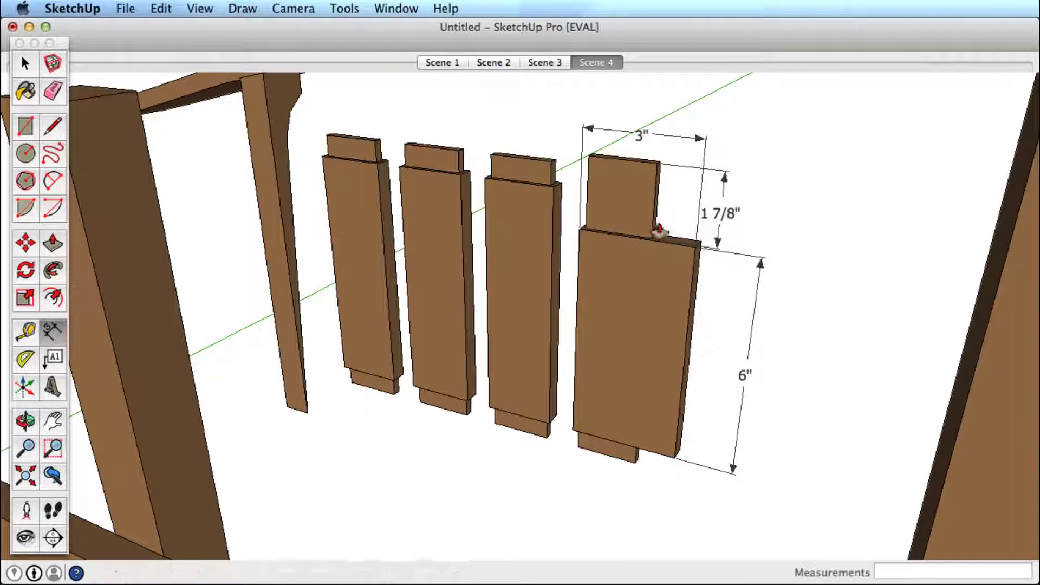
key(p)
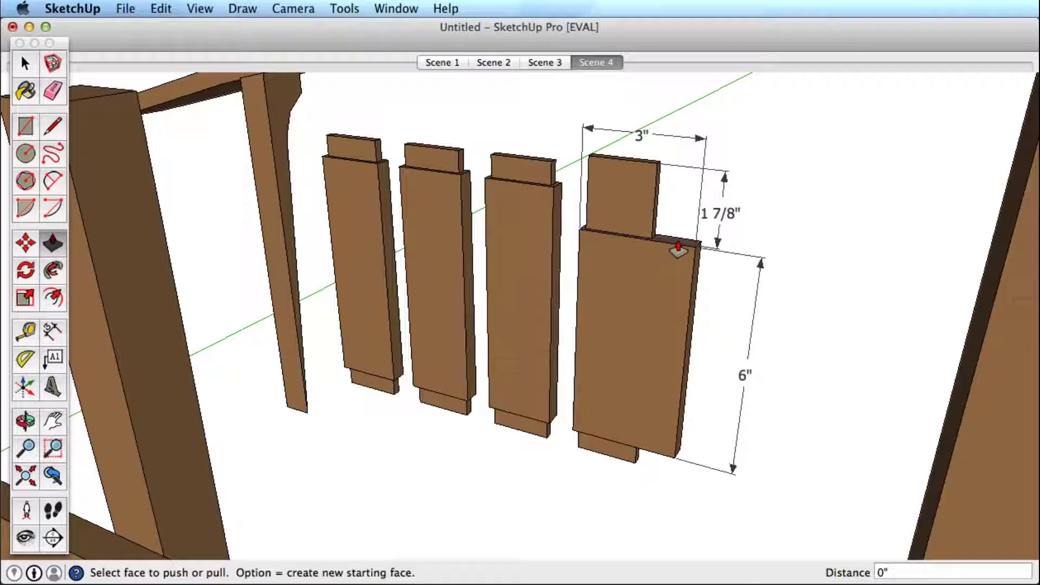
click(677, 249)
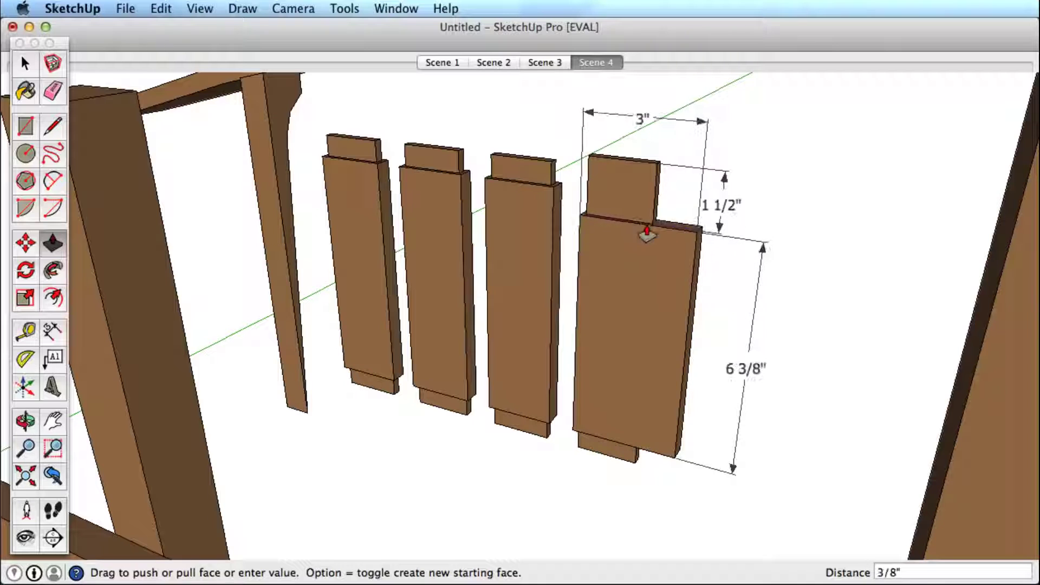
click(646, 234)
key(space)
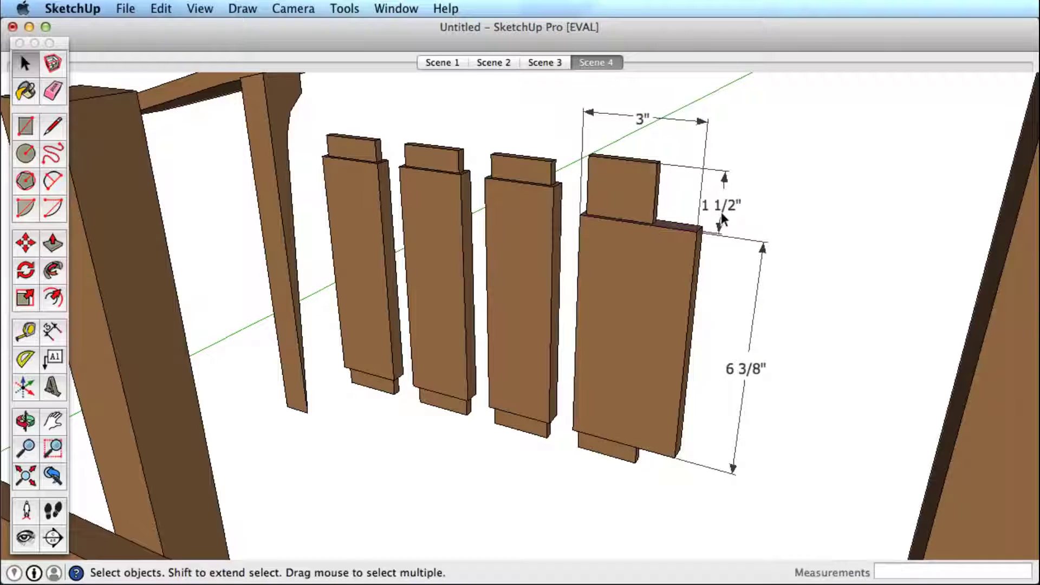
Step: Override the text of the upper tenon's height dimension with 4"
double_click(726, 210)
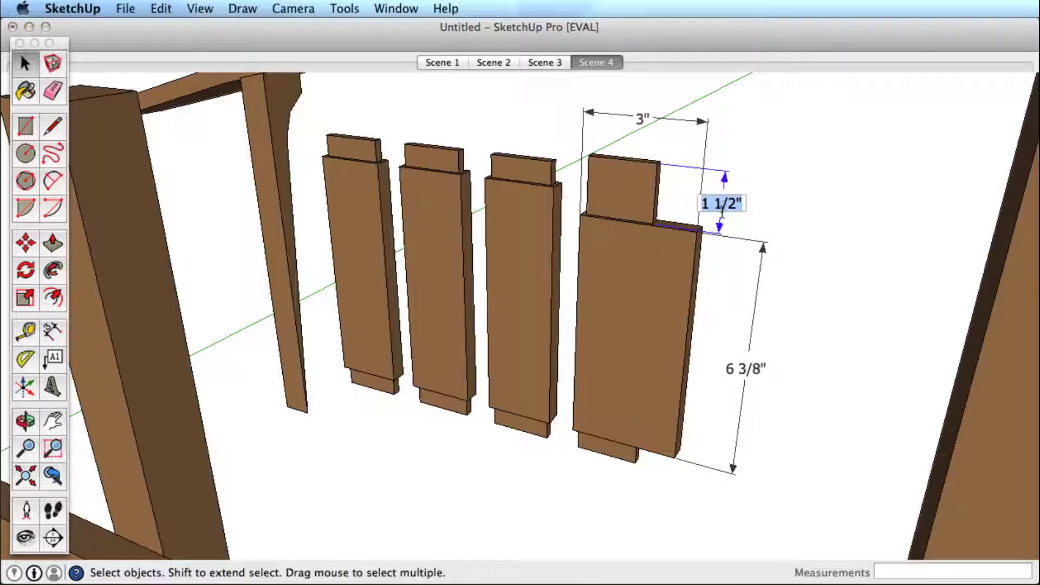
text(4")
key(Return)
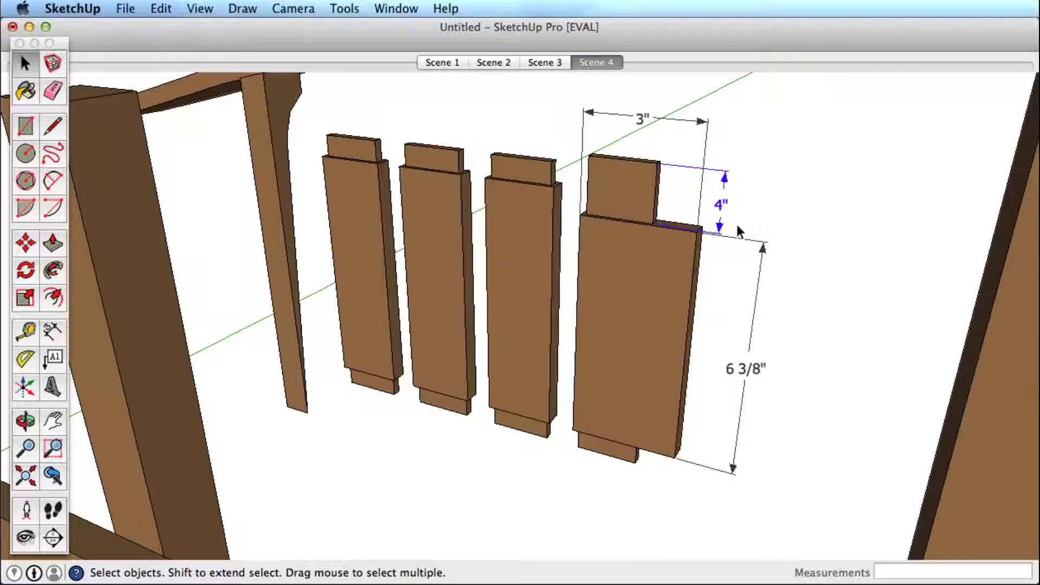
Step: Use Push/Pull to lower the widest slat's shoulder face until its body is about 4 3/4" tall
key(p)
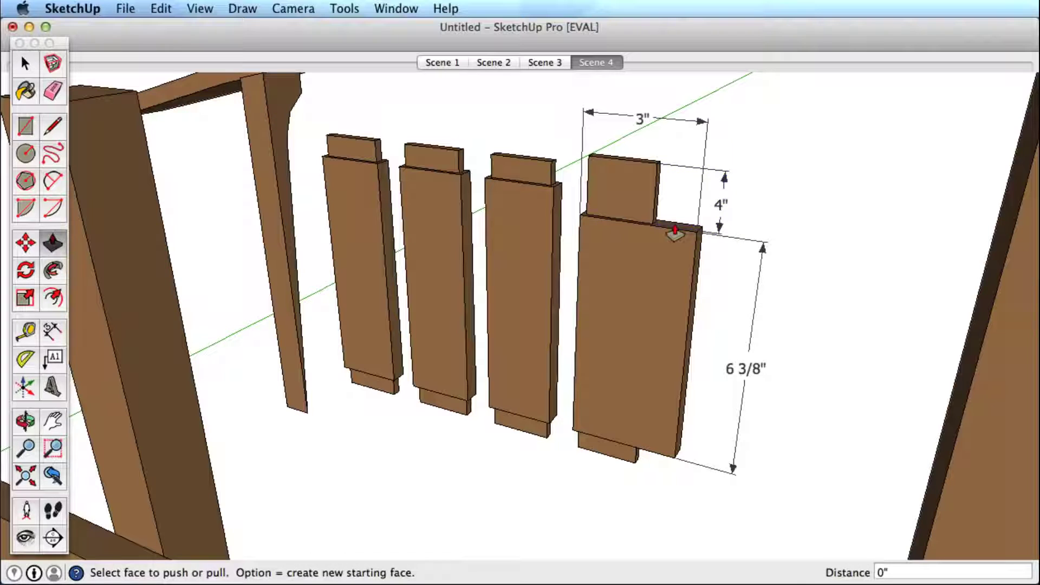
click(675, 232)
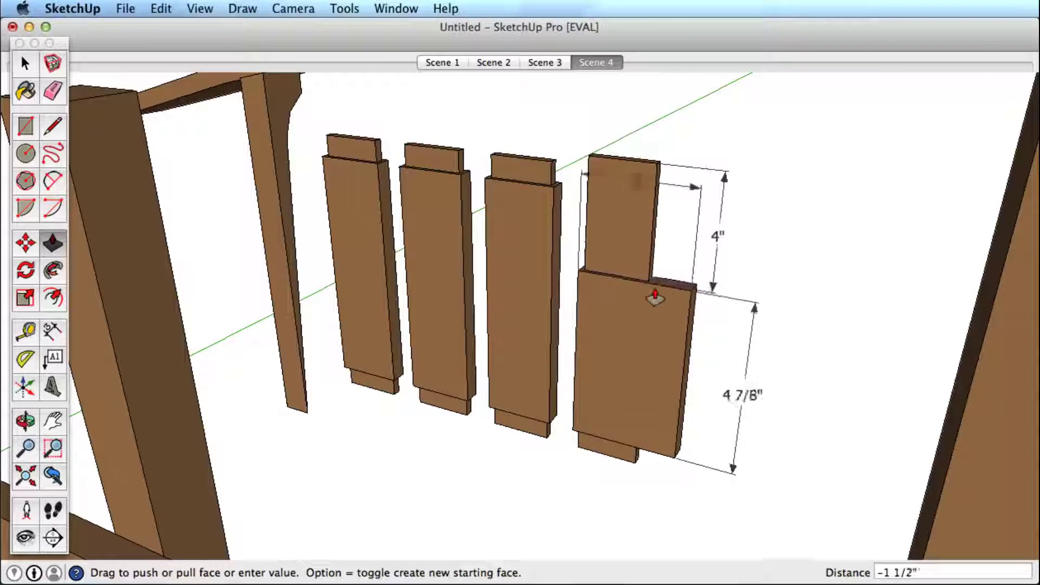
click(655, 293)
key(space)
Step: Clear the manual text override from the upper tenon's height dimension so it follows the geometry
double_click(716, 236)
key(BackSpace)
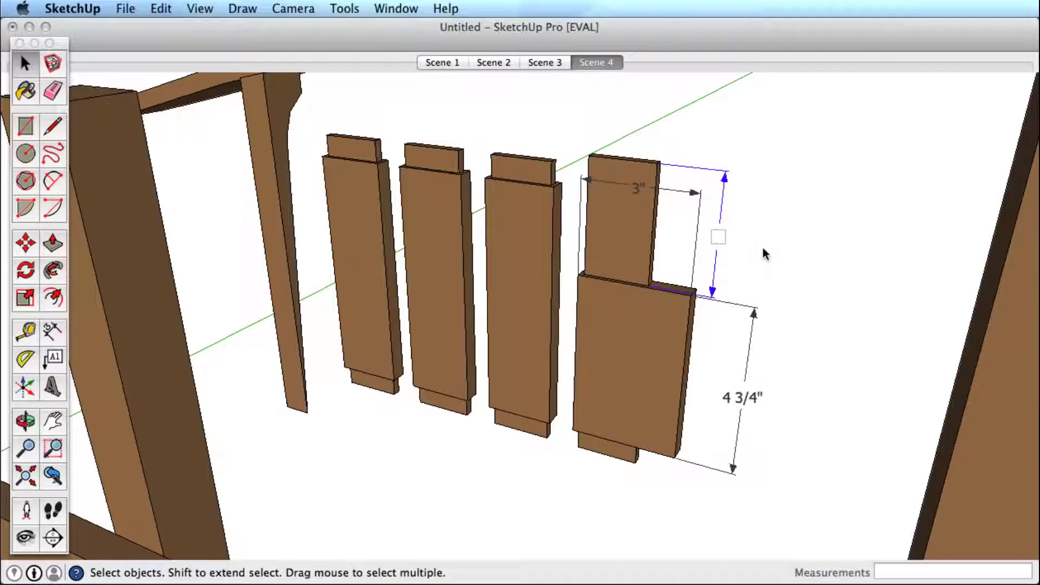
text(3 1/8")
key(Return)
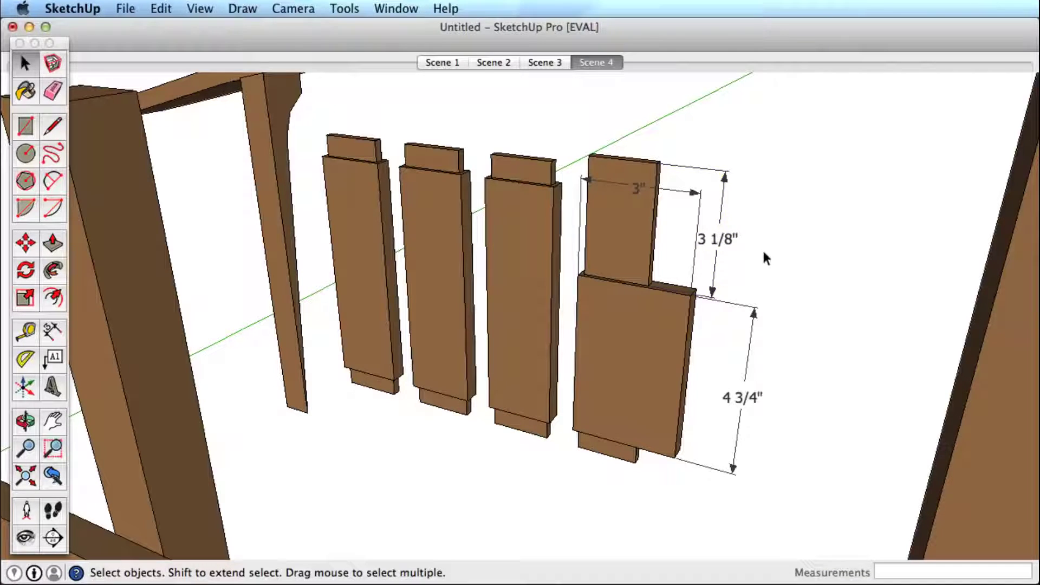
Step: Use Push/Pull to adjust the widest slat's shoulder face until its body is about 4 11/16" tall
key(p)
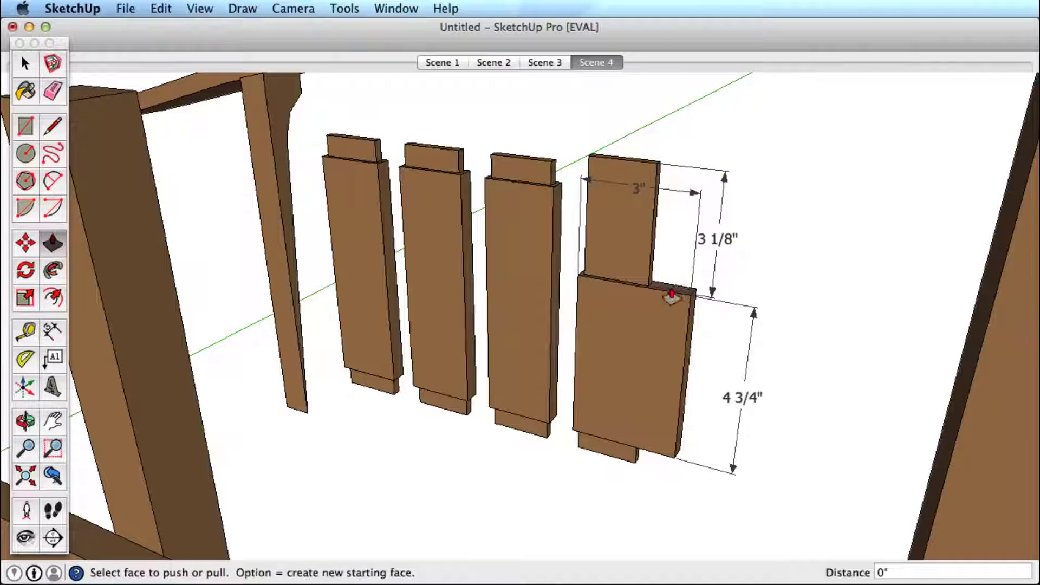
click(671, 285)
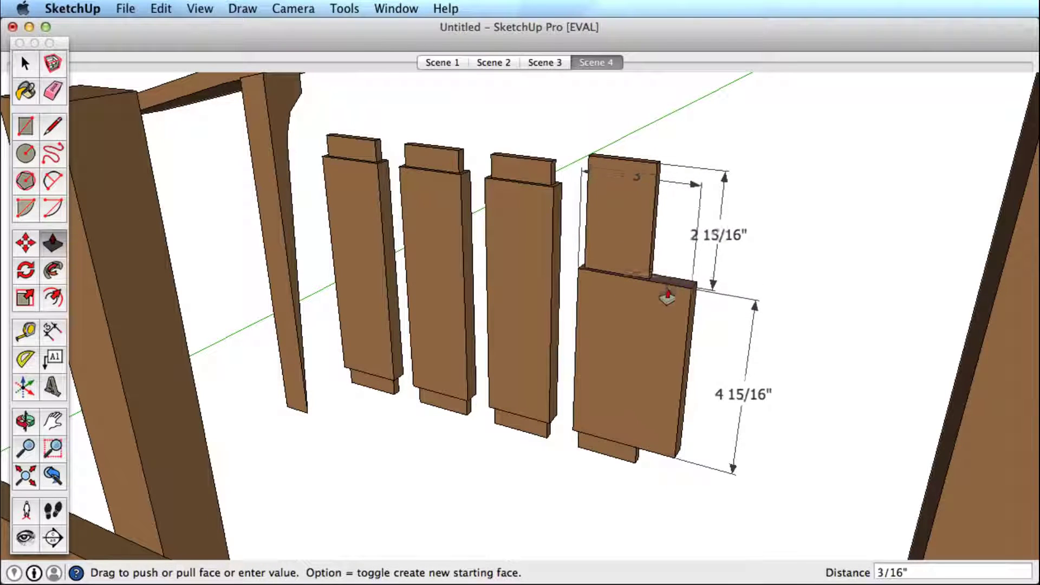
click(668, 293)
Step: Examine the font, text colour and leader-line endpoint options in the model's dimension settings
click(397, 8)
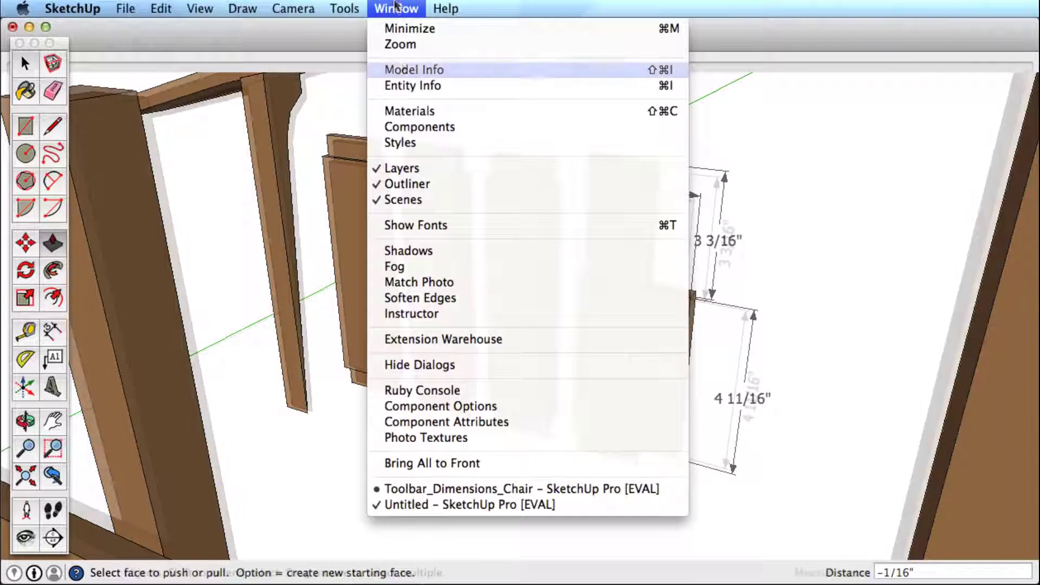
click(401, 68)
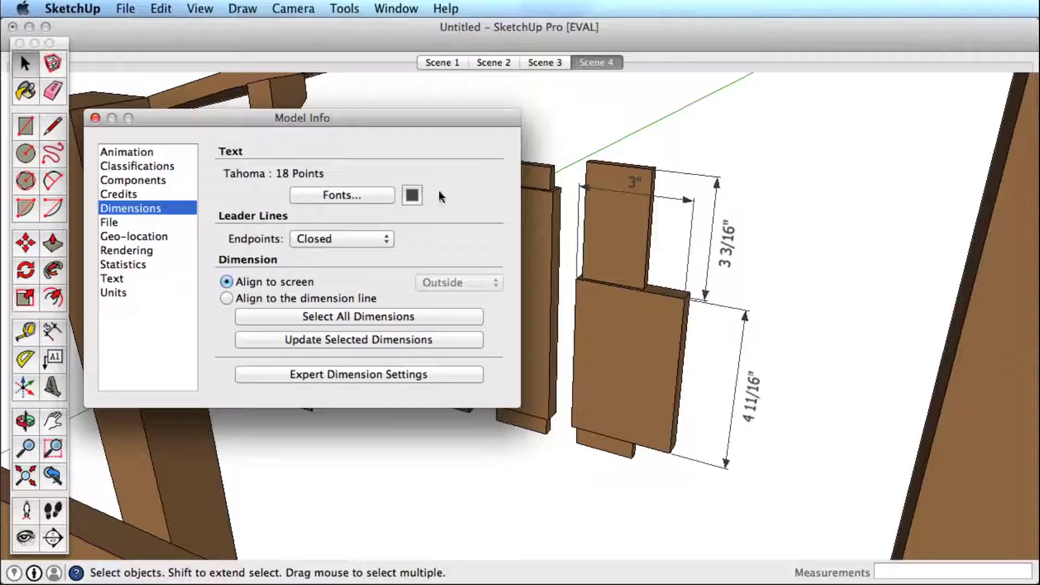
click(374, 197)
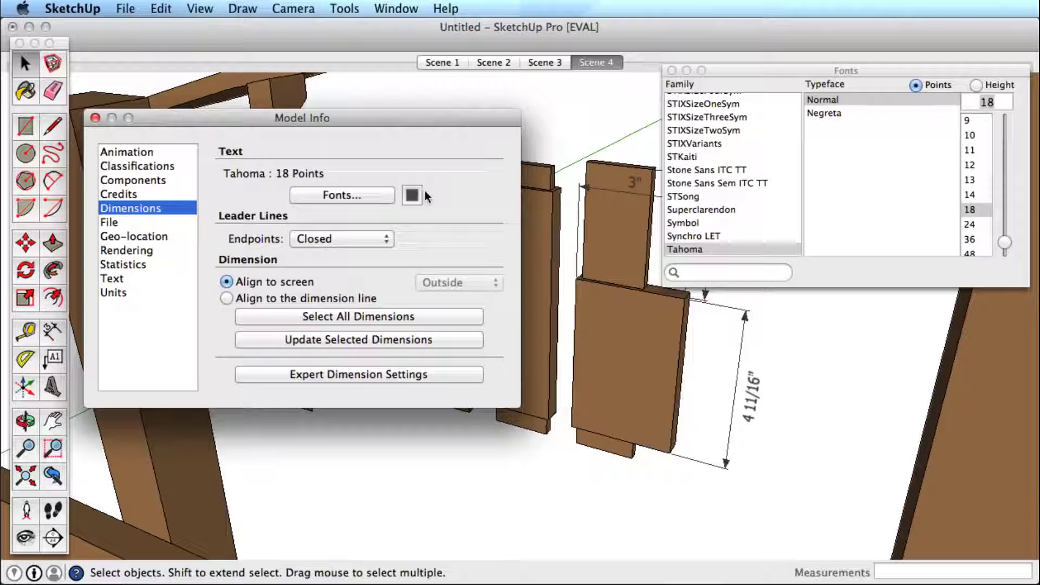
click(419, 197)
click(548, 178)
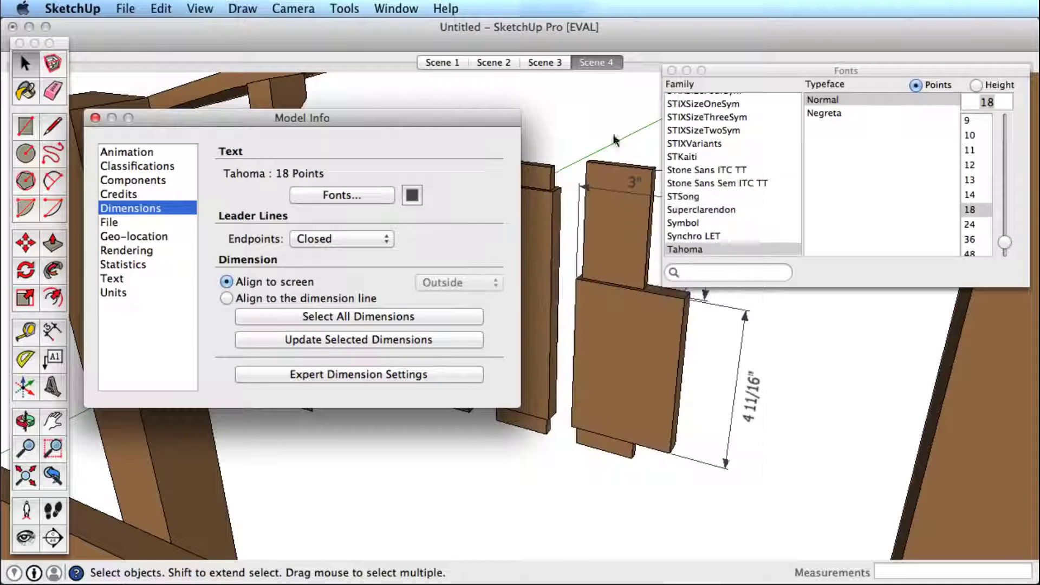
click(671, 71)
click(345, 238)
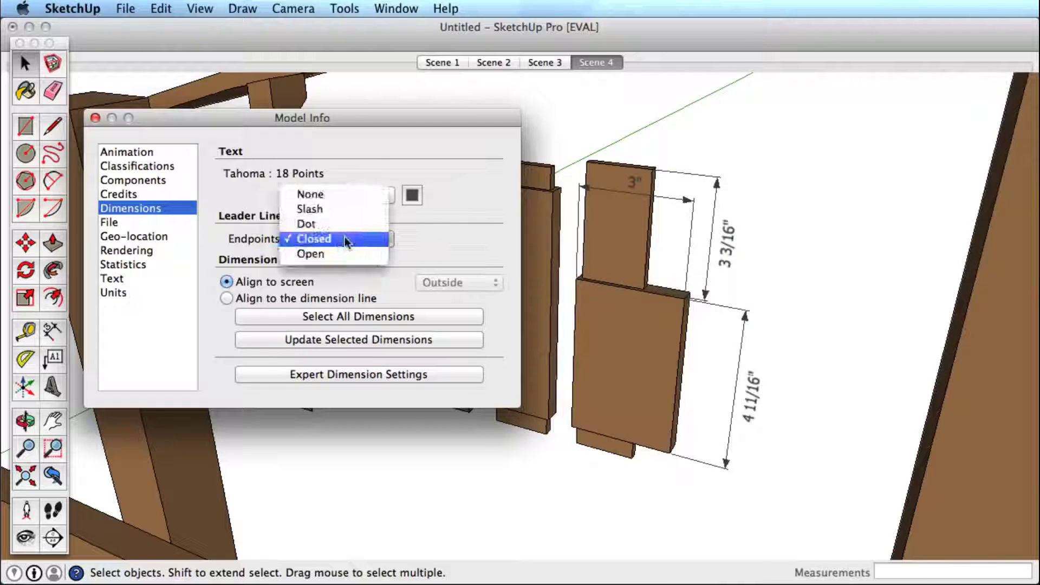
click(344, 237)
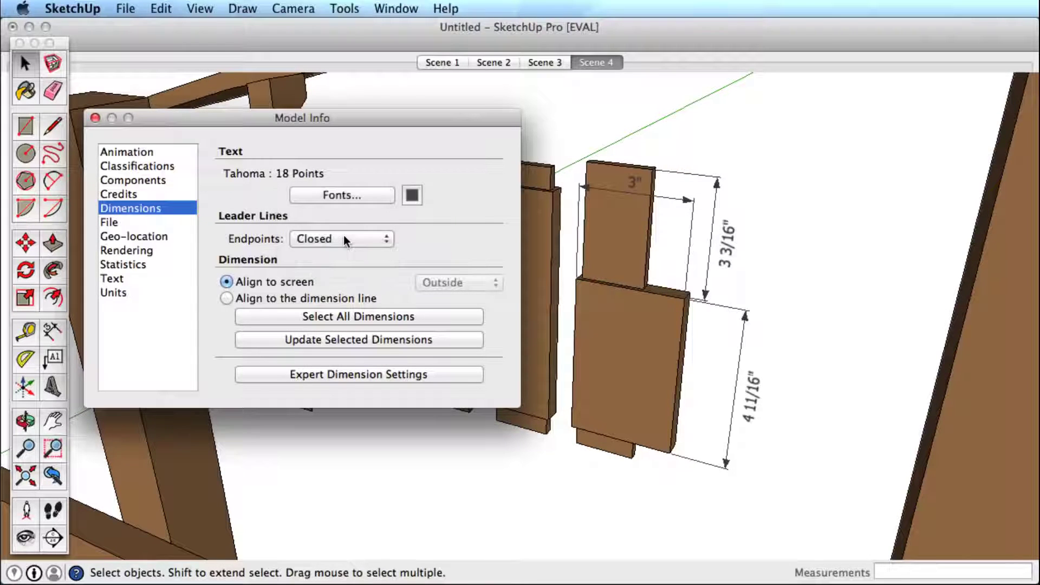
Step: Select the widest slat's two vertical dimensions and set the dimension text size to 24 points
click(771, 270)
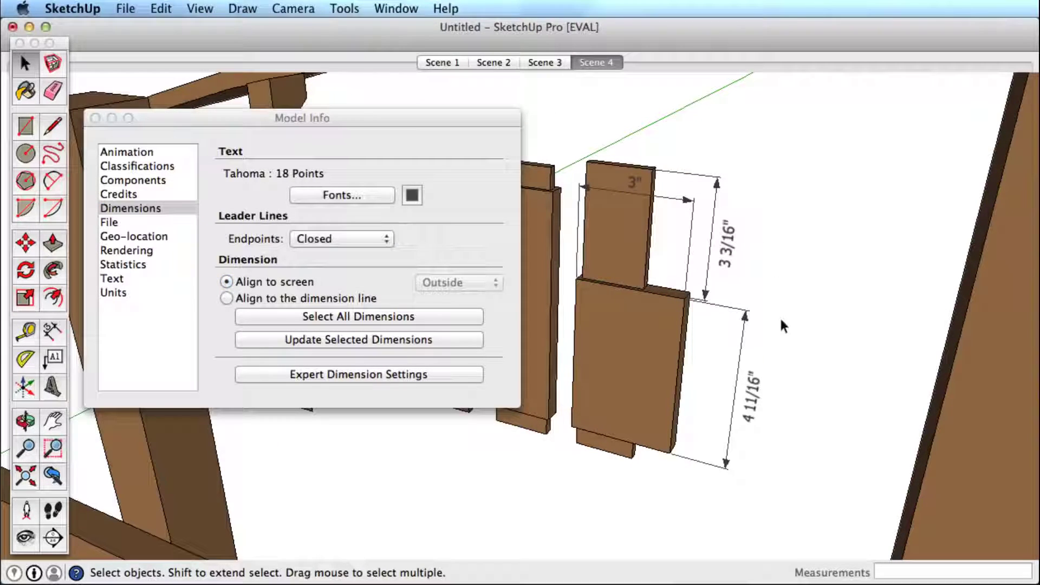
click(711, 241)
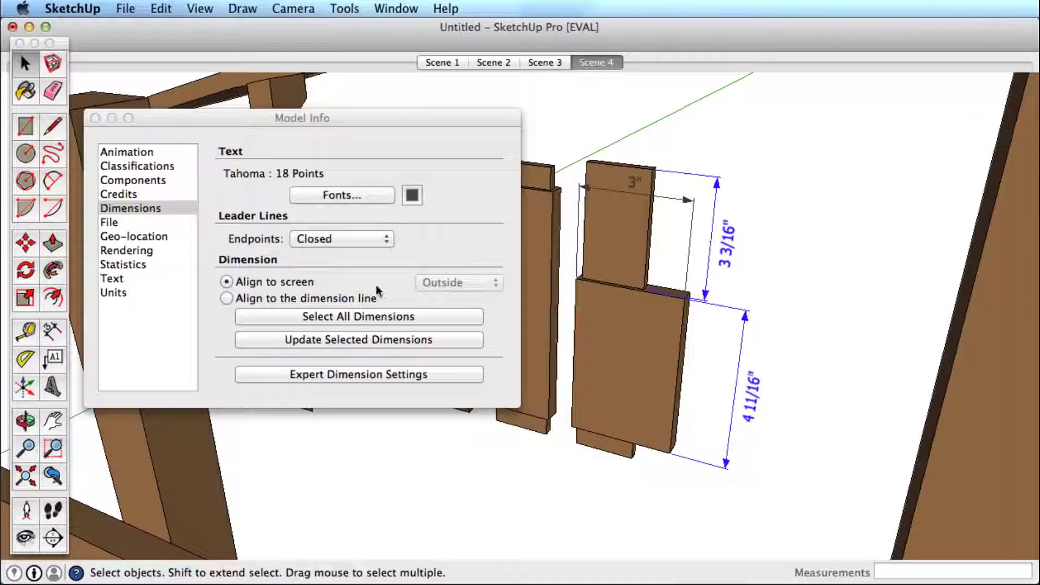
click(367, 197)
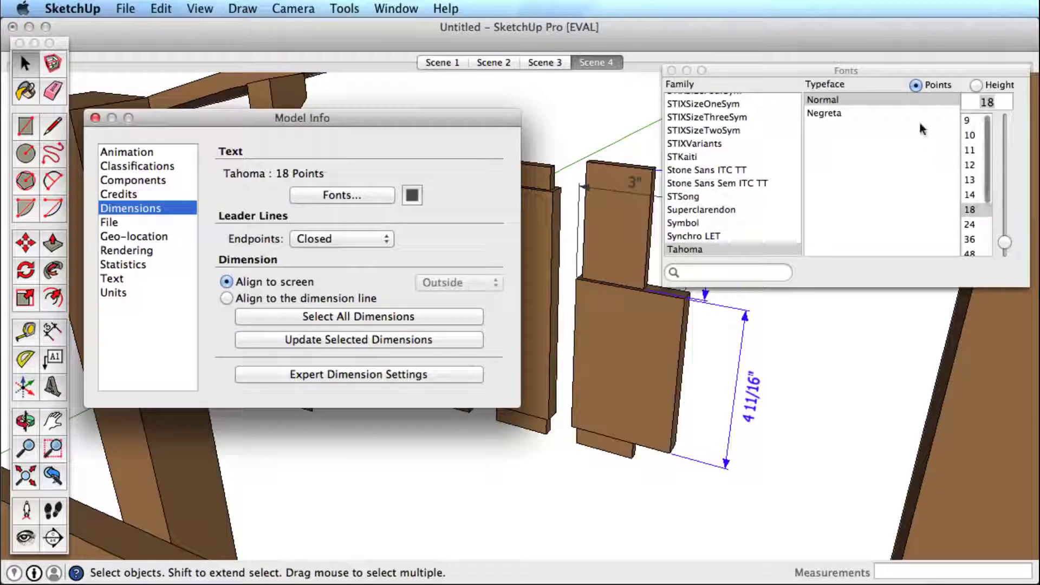
click(969, 224)
click(671, 70)
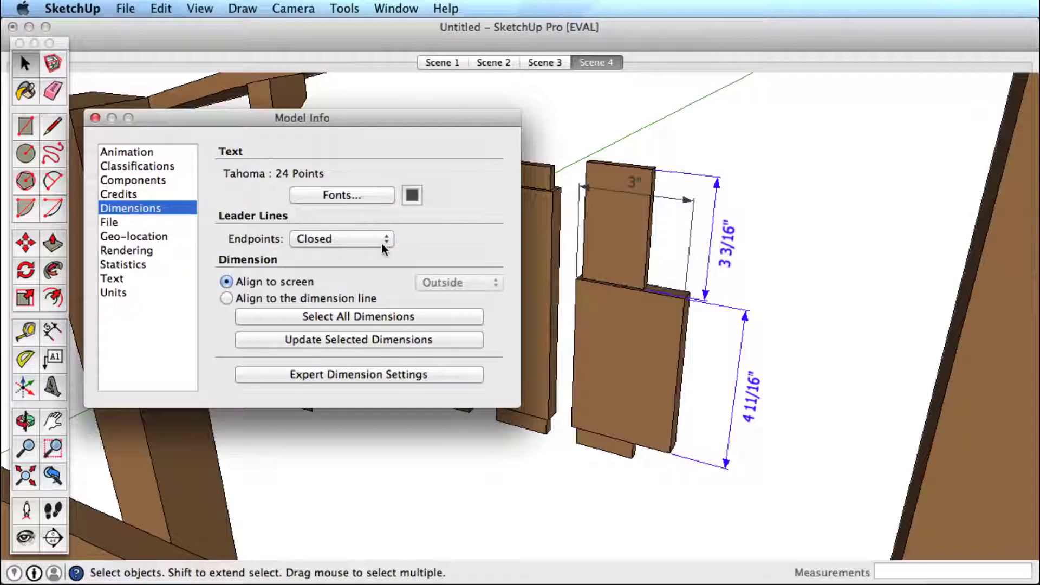
Step: Set the leader-line endpoints to Dot and update the selected dimensions with the new settings
click(376, 239)
click(375, 223)
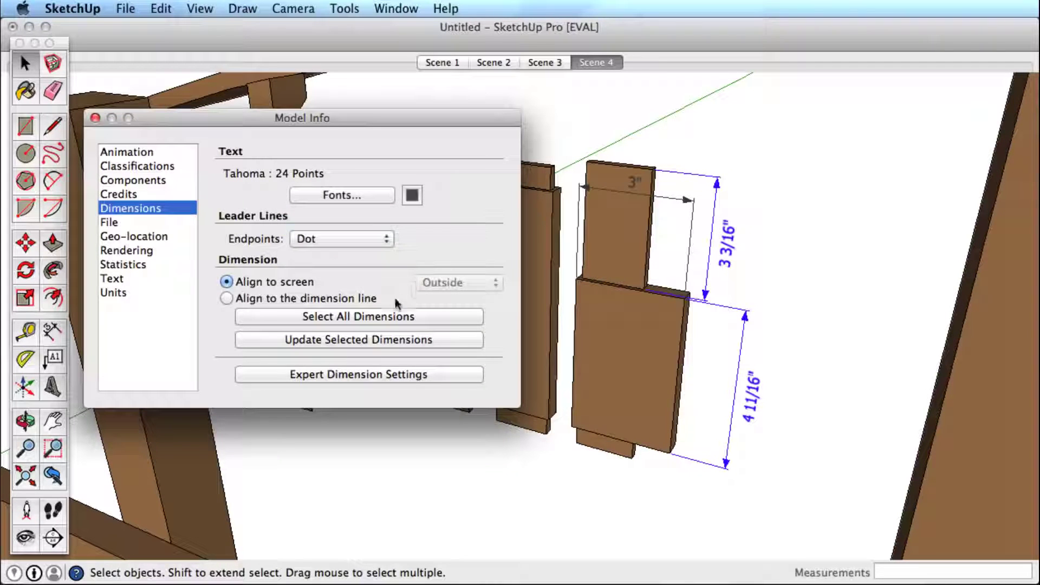
click(401, 340)
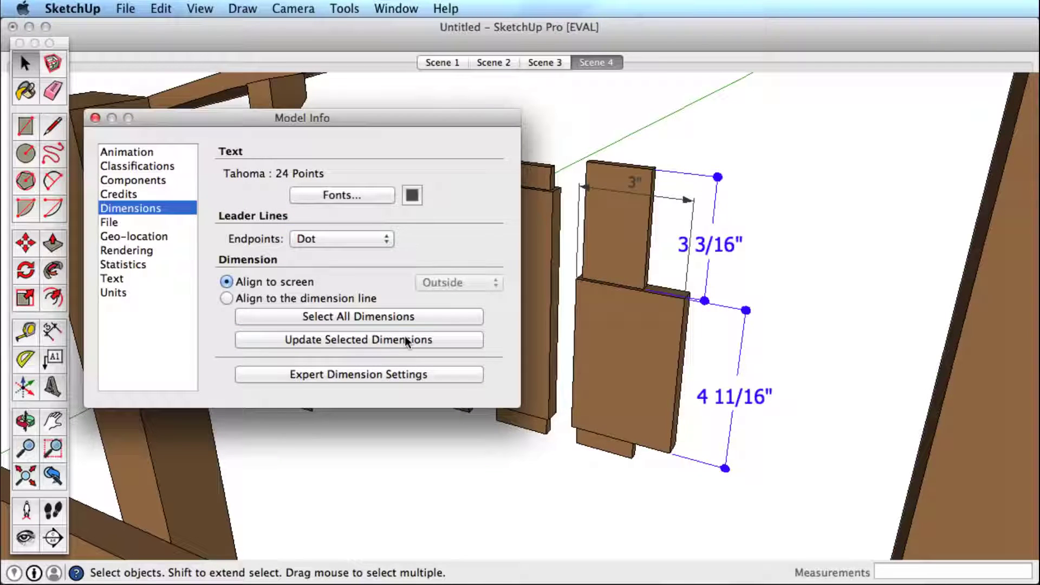
Step: Update all dimensions to the current style, and align their text to the dimension line in the Above position
click(391, 315)
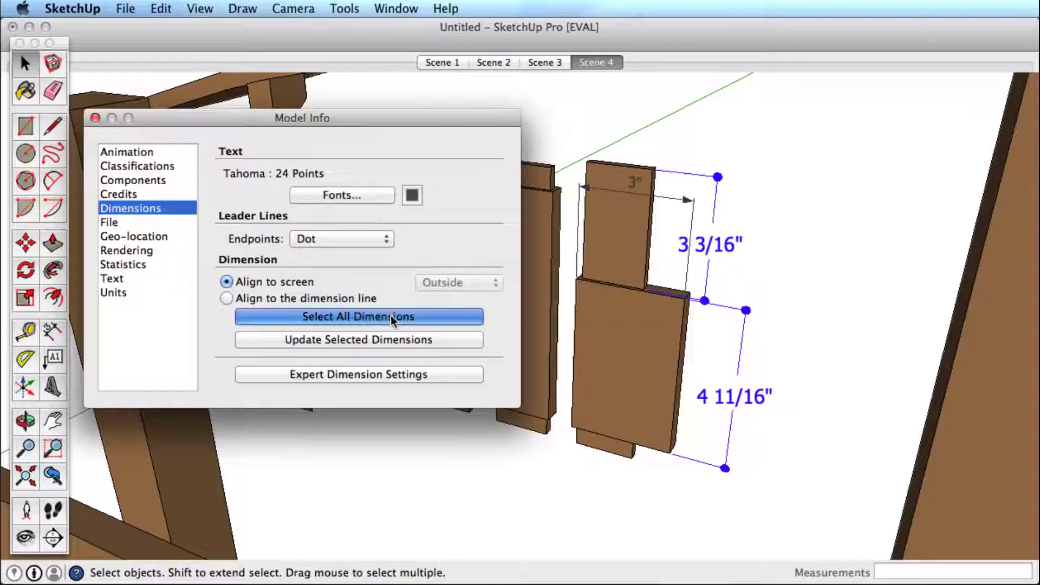
click(394, 342)
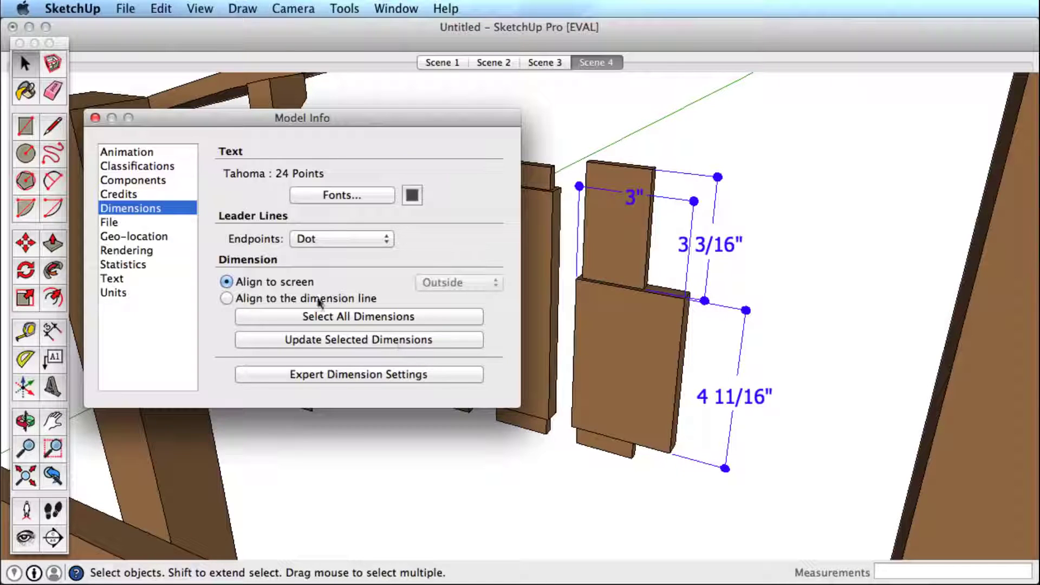
click(228, 299)
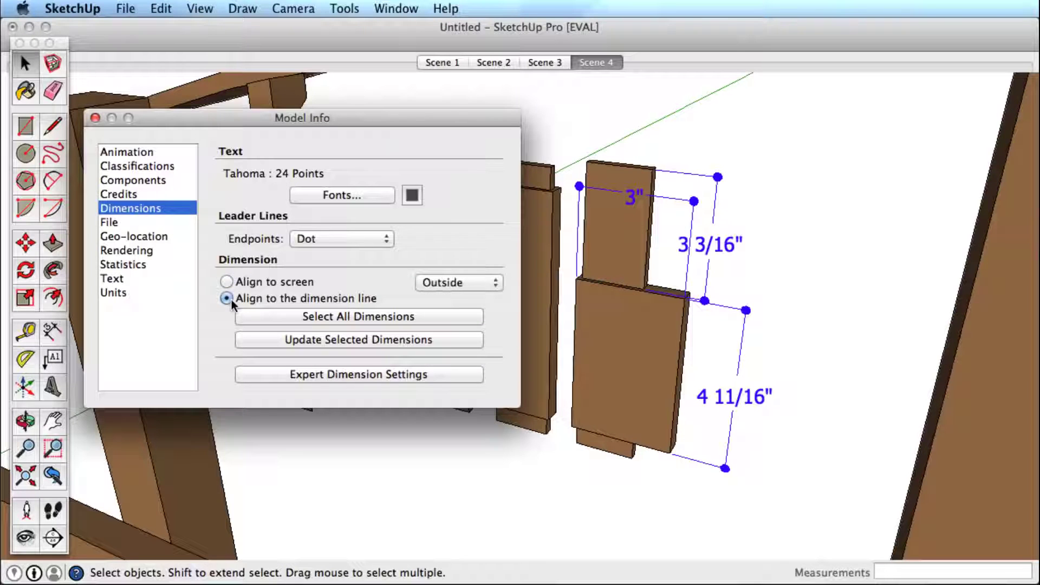
click(437, 284)
click(441, 254)
click(379, 341)
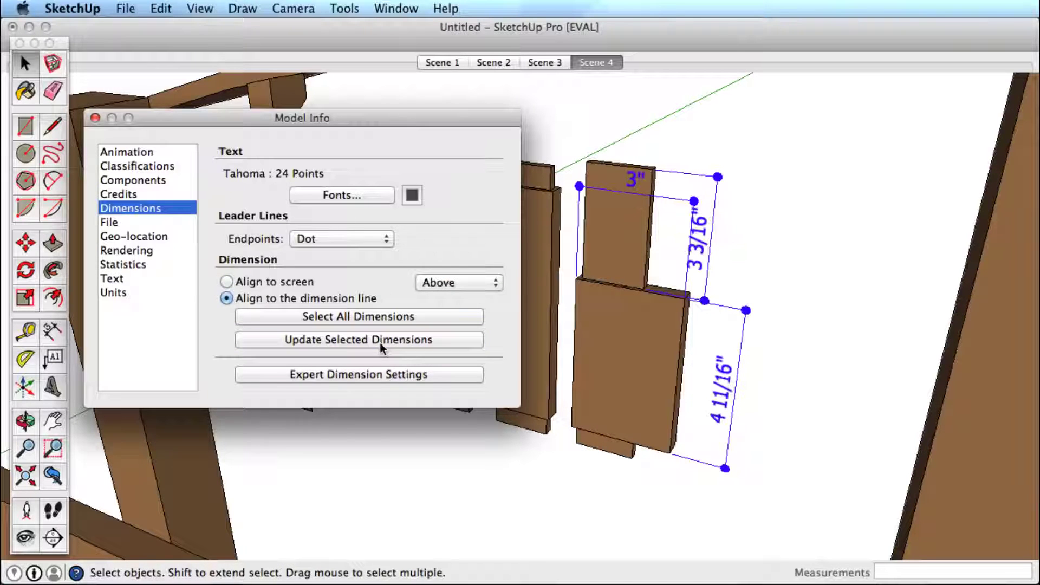
Step: Try the Centered text position on all selected dimensions, and finally update them with the Outside position
click(436, 284)
click(444, 297)
click(414, 336)
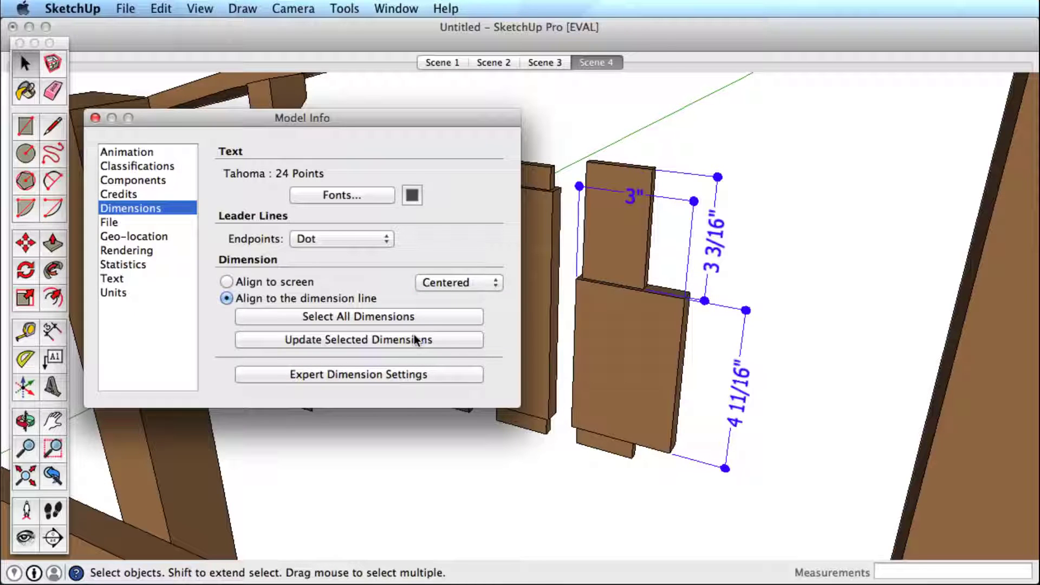
click(437, 285)
click(439, 298)
click(408, 342)
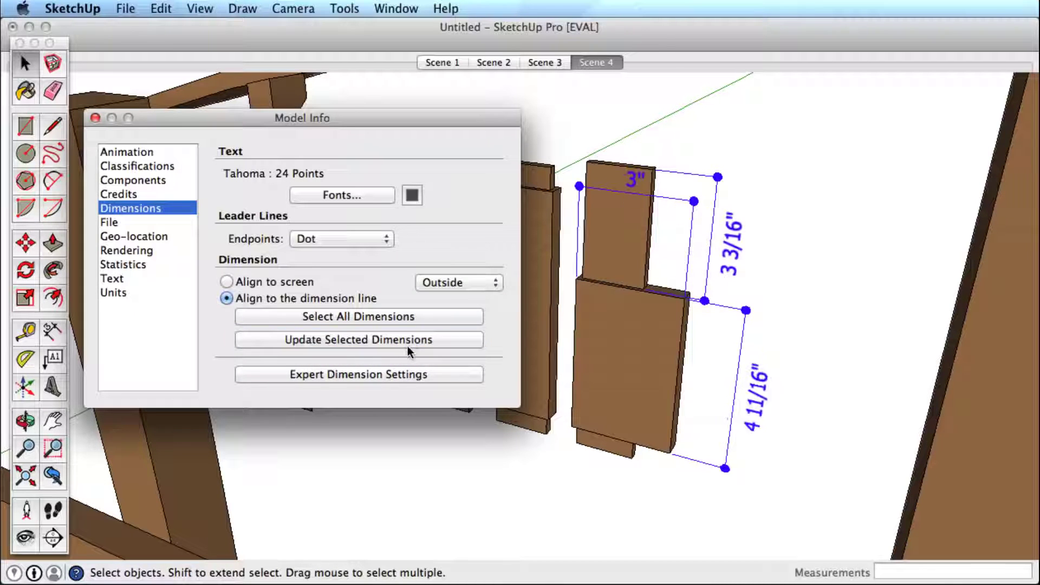
Step: Open the expert dimension settings and turn off hiding for foreshortened and too-small dimensions
click(379, 374)
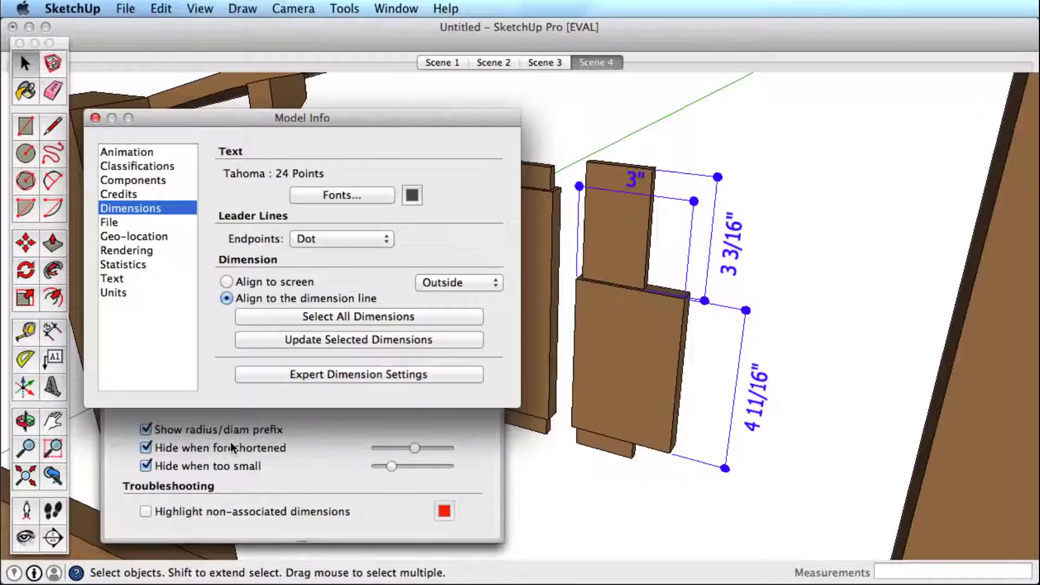
click(145, 448)
click(146, 466)
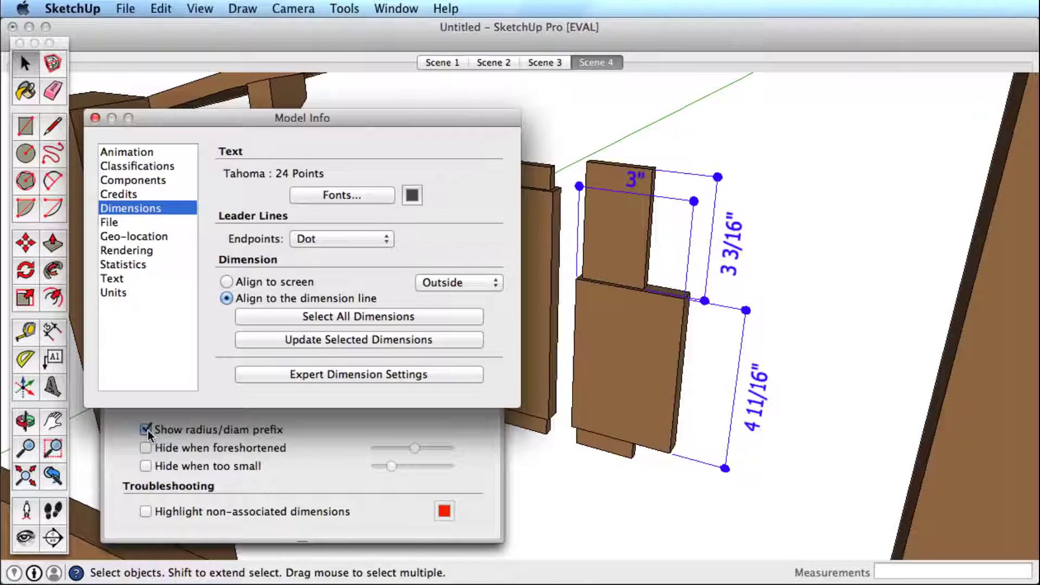
Step: Re-enable hiding for foreshortened and too-small dimensions, and slightly lower the foreshortened threshold
click(146, 448)
mouse_move(401, 449)
mouse_down()
mouse_move(388, 450)
mouse_move(405, 450)
mouse_up()
click(146, 467)
drag(382, 467, 391, 467)
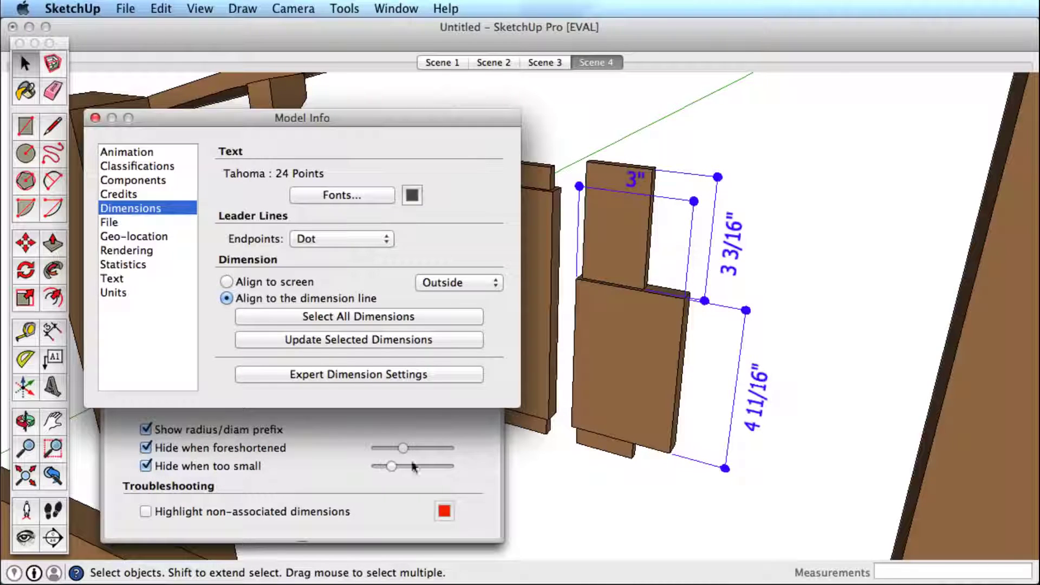
scroll(670, 398, down, 5)
scroll(669, 398, up, 8)
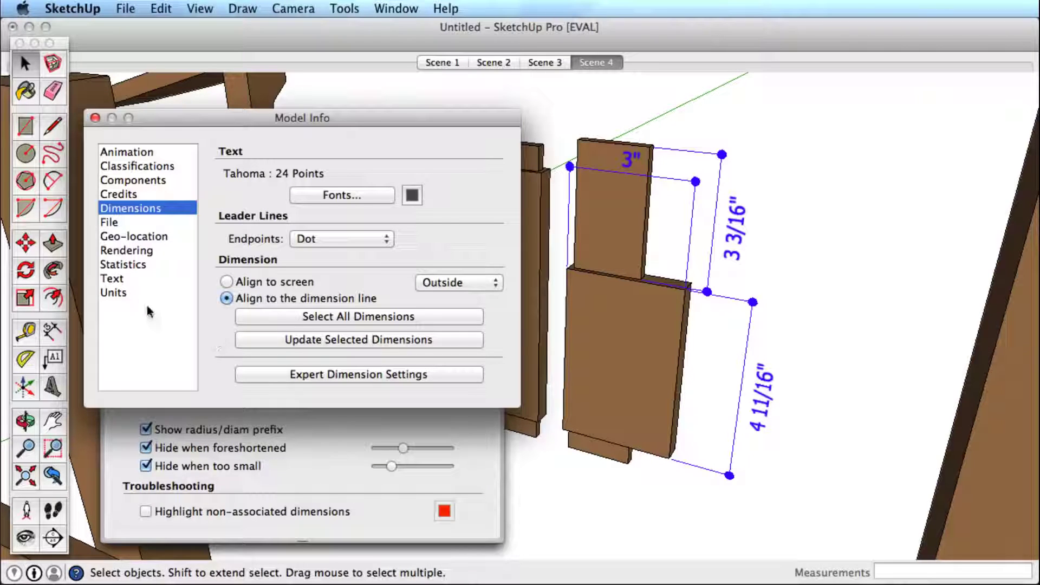
Step: Examine the length precision and format options in the model's unit settings
click(138, 290)
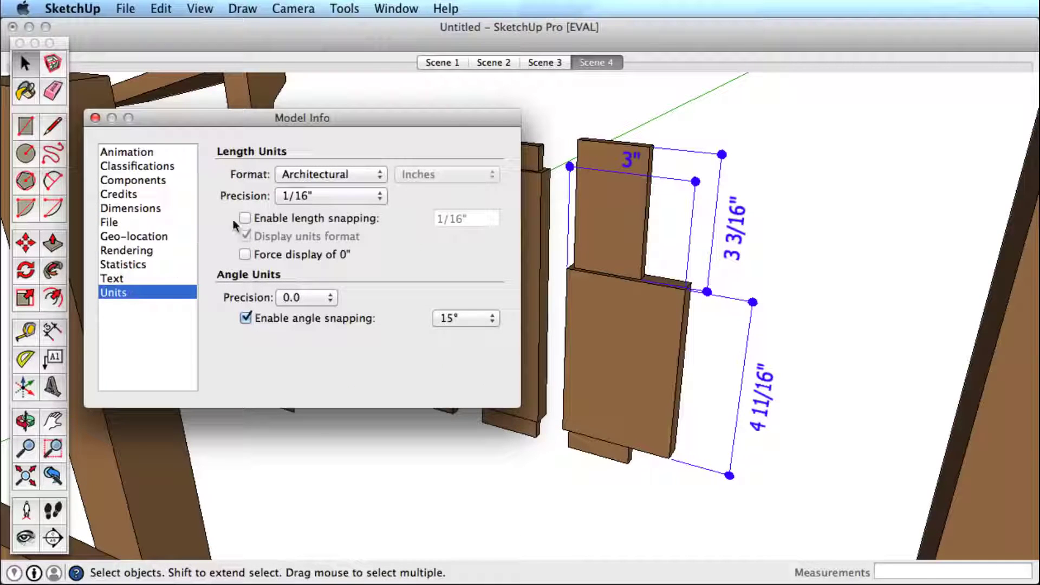
click(311, 194)
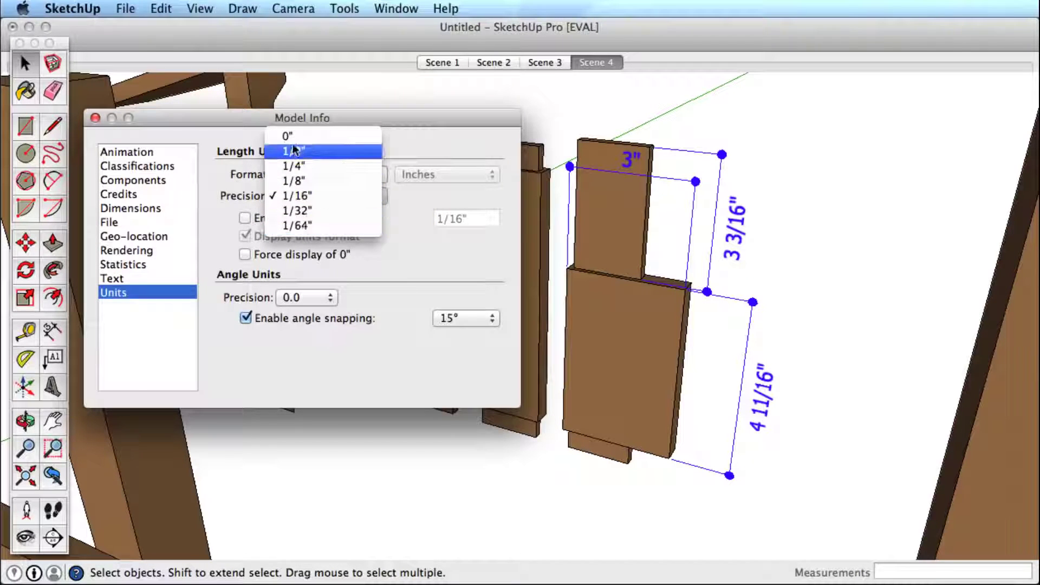
click(295, 194)
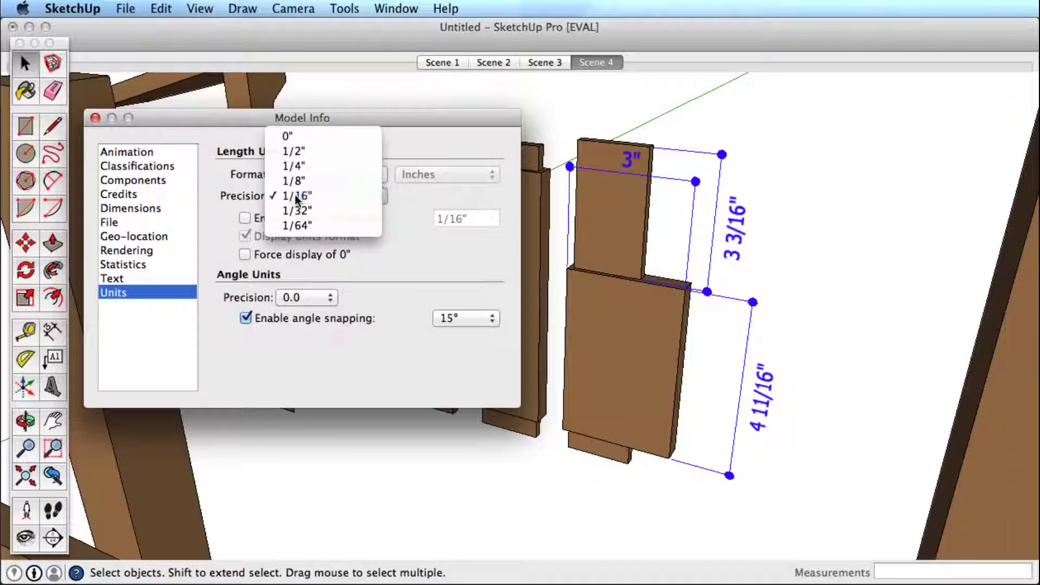
click(311, 176)
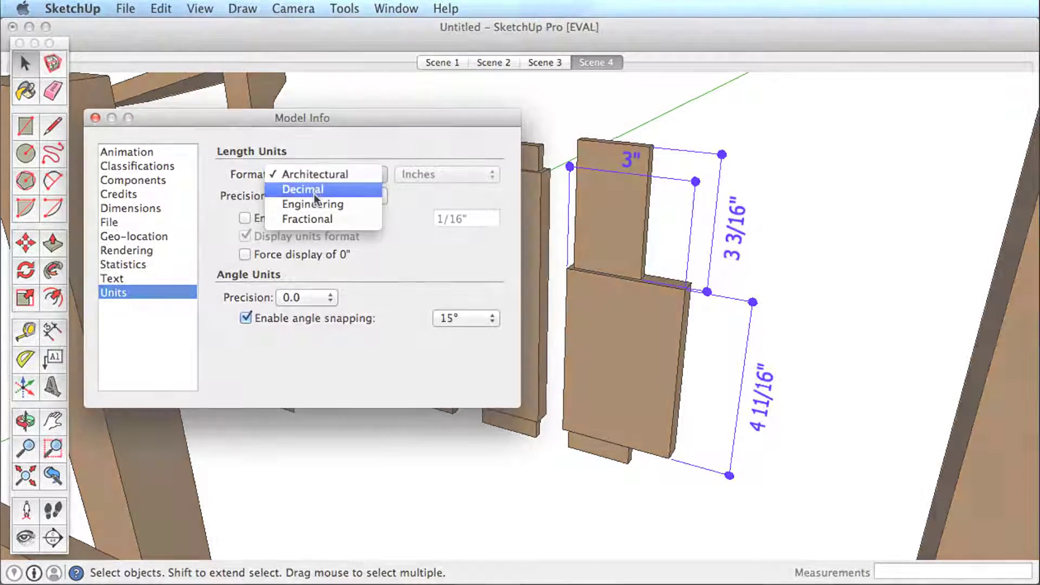